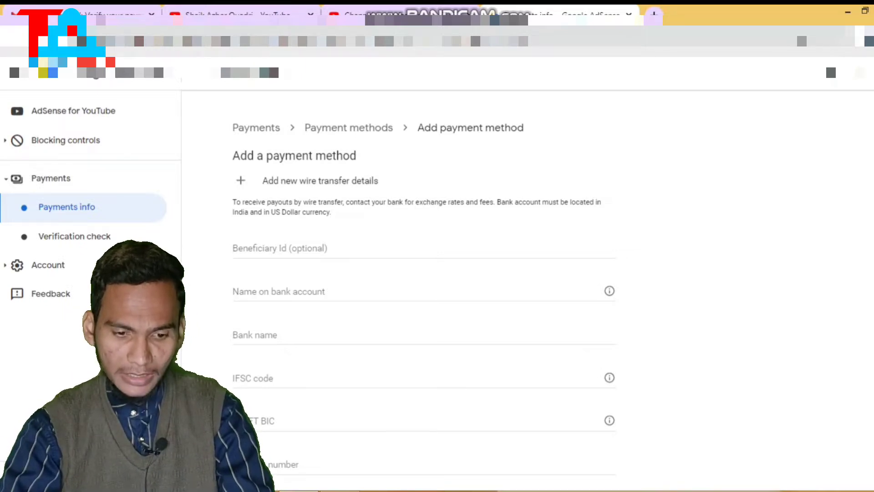
scroll(424, 283, "down", 1)
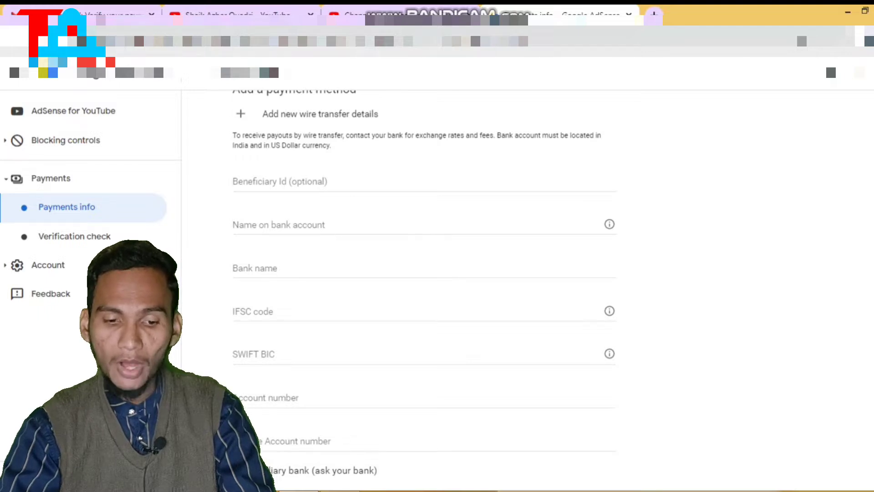
left_click(319, 225)
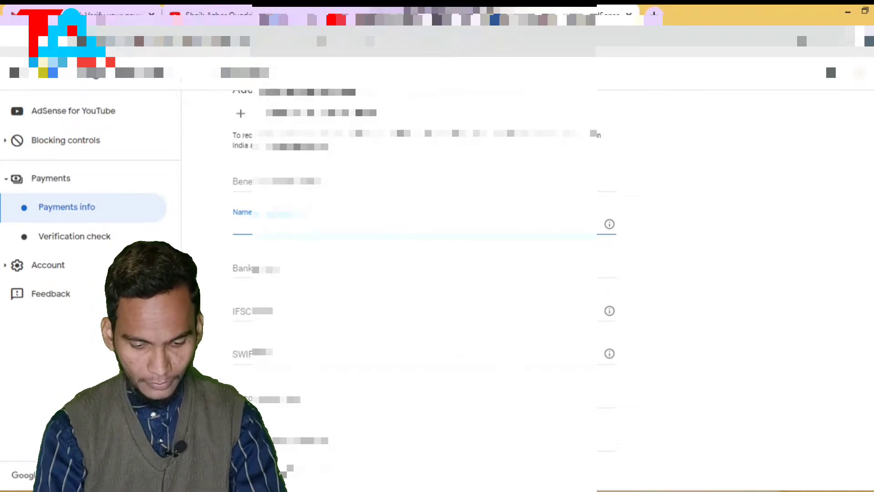
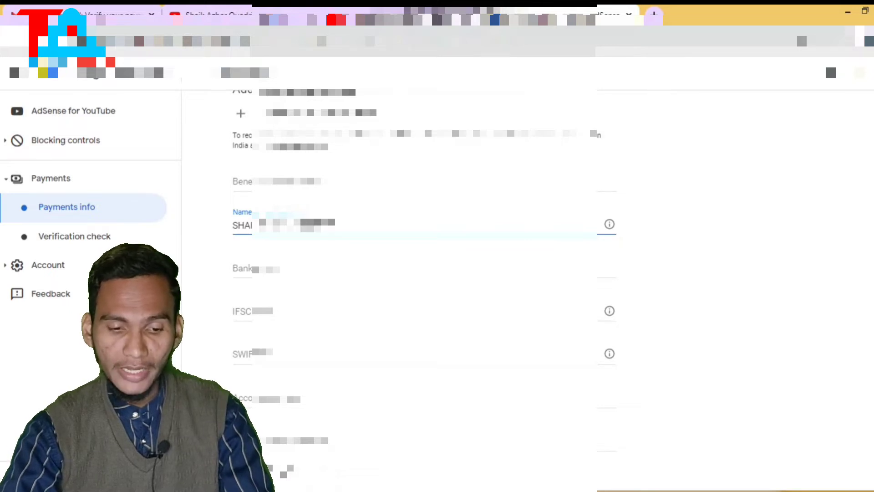
- Enter the account holder's name and 'BANK OF INDIA' as the bank name
left_click(318, 269)
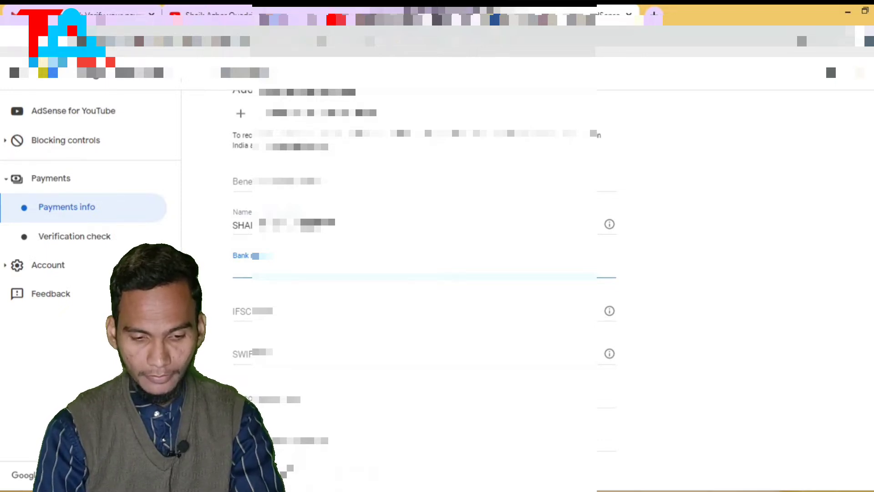
type("BANK OF INDIA")
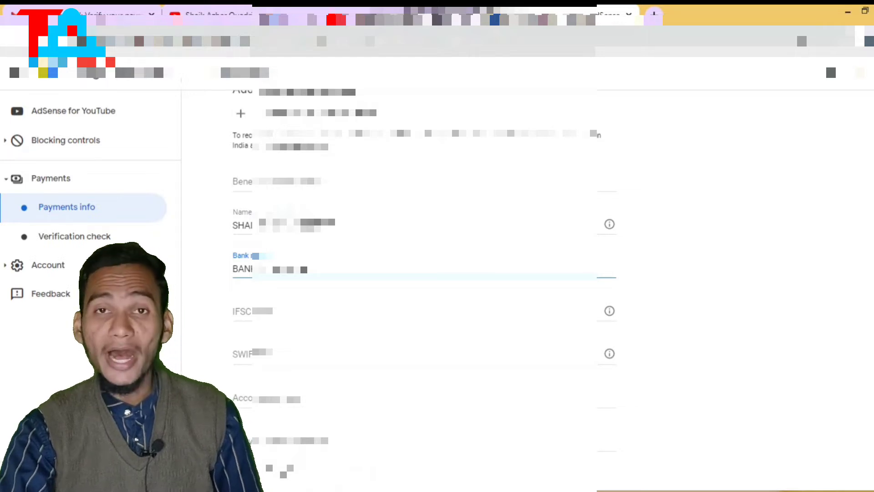
left_click(235, 312)
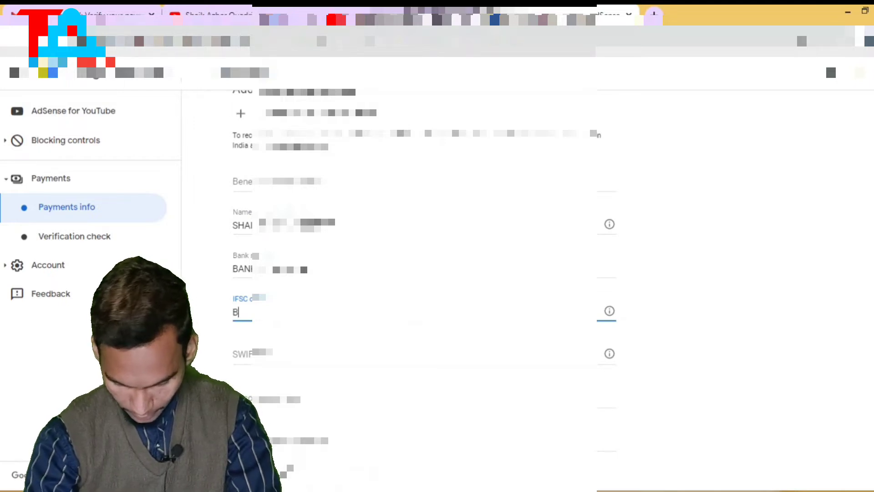
- Fill in the branch's IFSC code, beginning 'ARB0', in the wire transfer form
type("A")
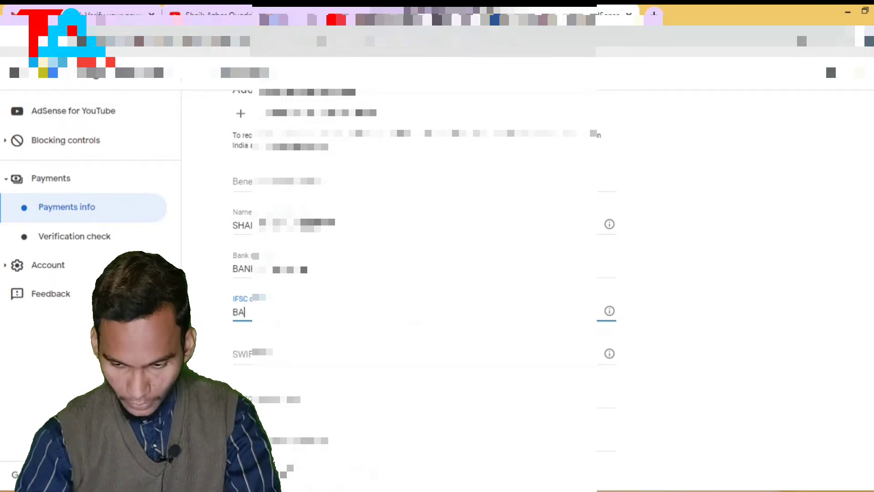
type("RB")
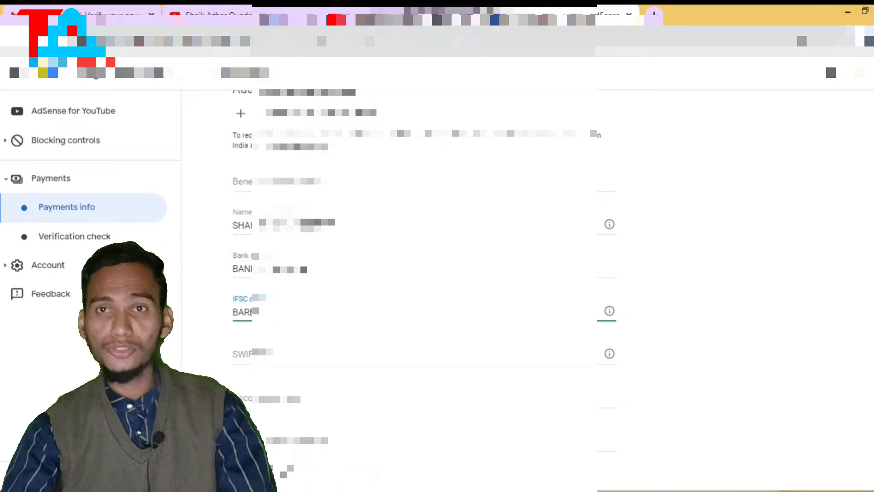
type("0XXXXXX")
key("Tab")
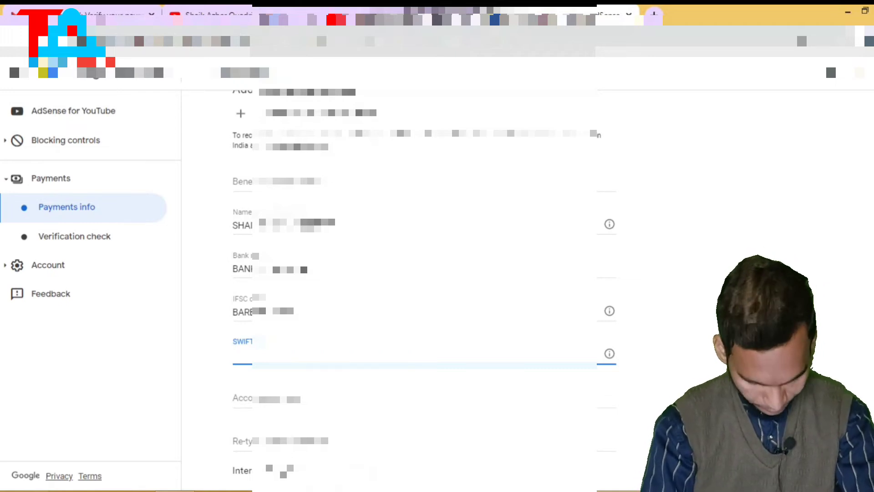
- Enter SWIFT BIC 'BARBINBB' and the bank account number
type("B")
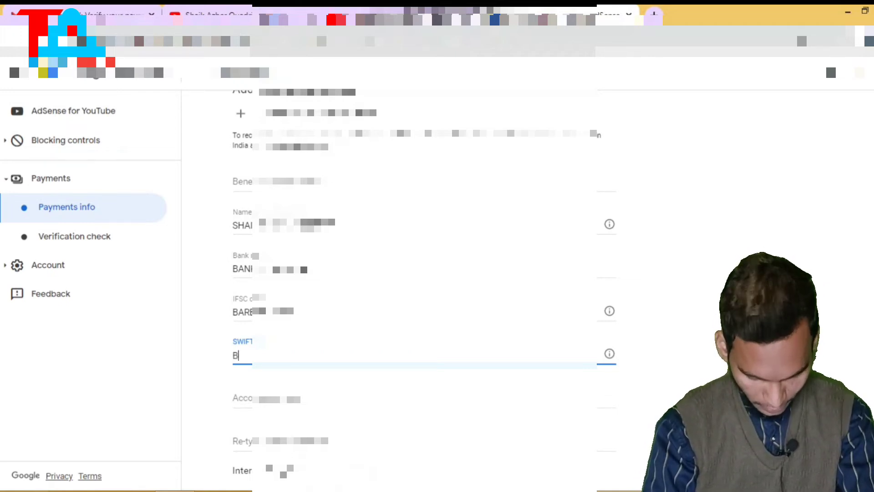
type("AR")
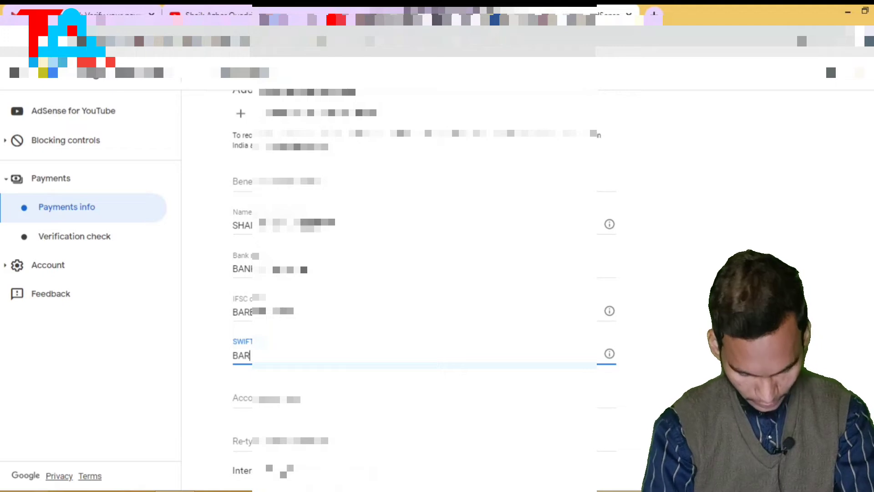
type("B")
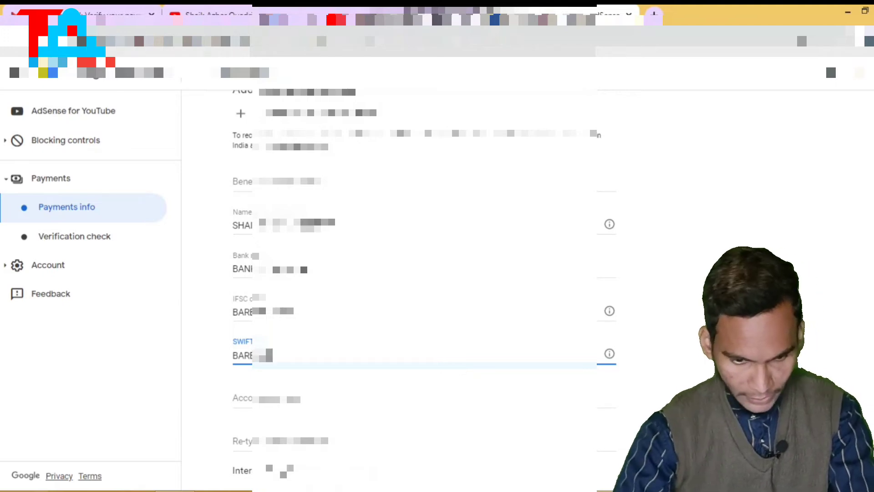
type("INBB")
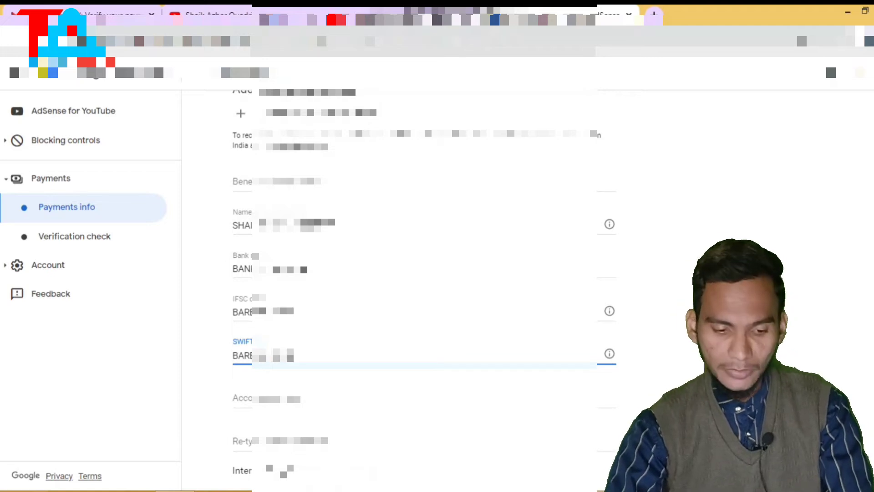
key("Tab")
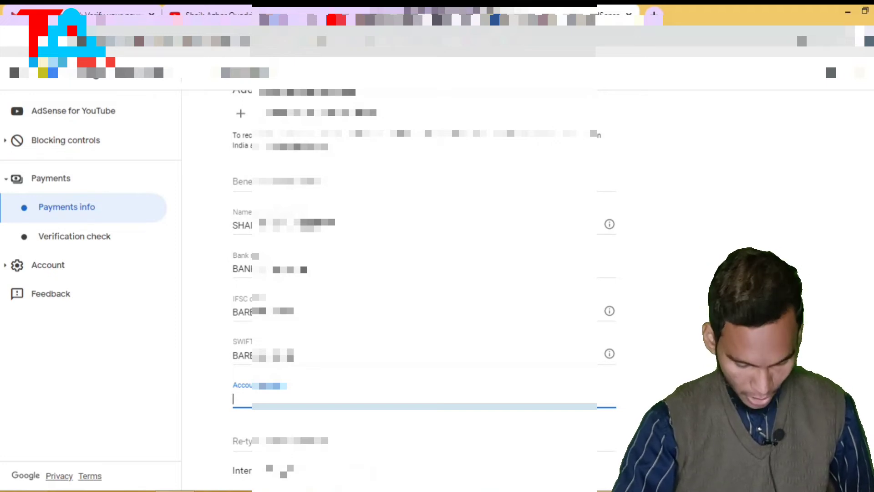
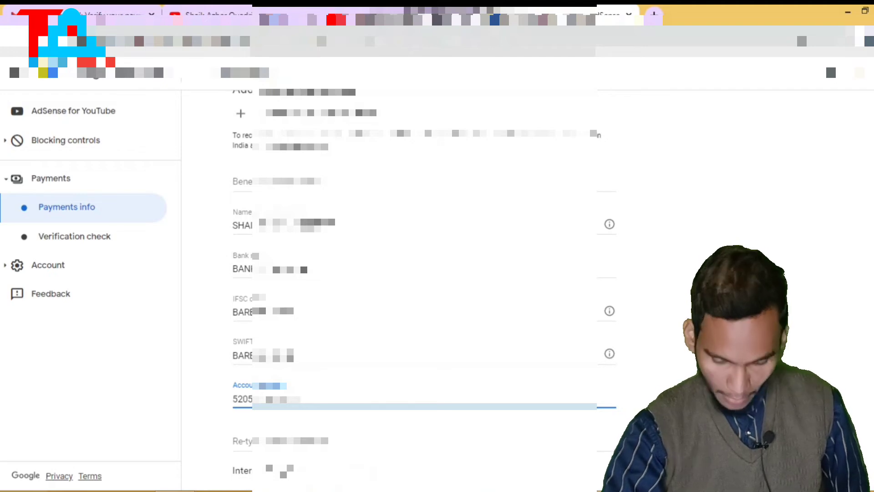
scroll(424, 273, "down", 2)
left_click(233, 374)
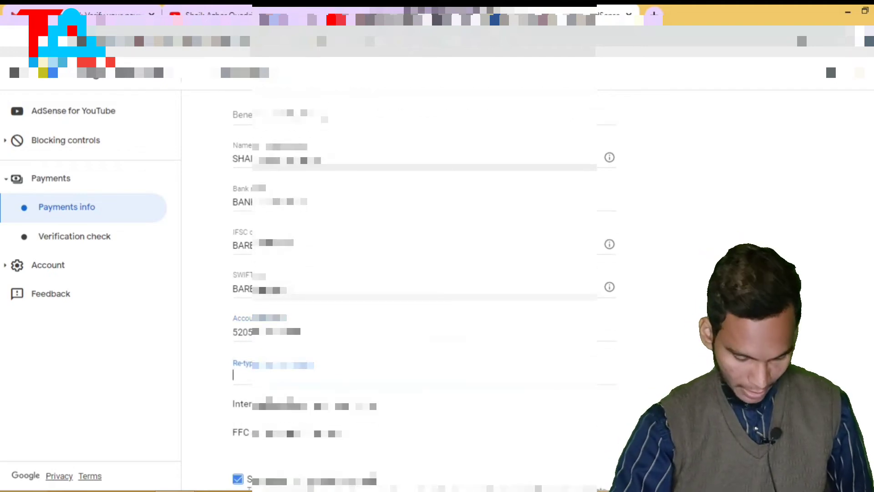
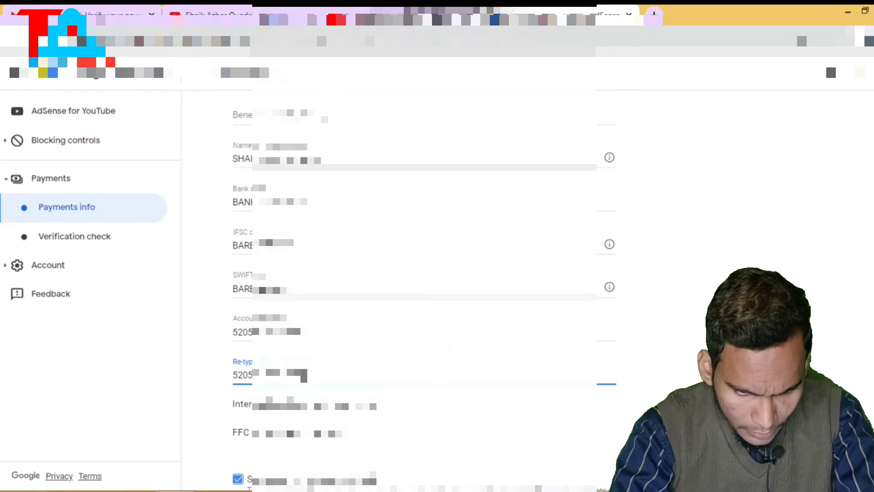
- Re-type the bank account number in the confirmation field
scroll(424, 273, "down", 1)
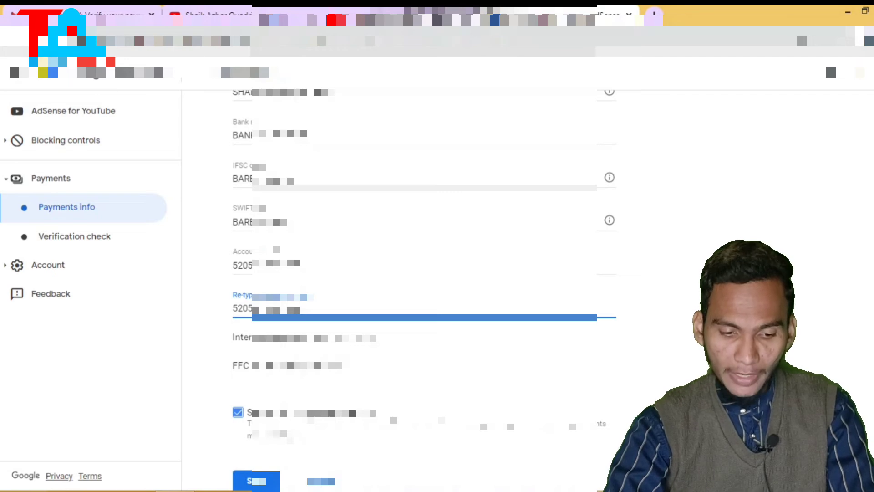
- Submit the completed wire transfer form to save the bank details
scroll(423, 273, "down", 1)
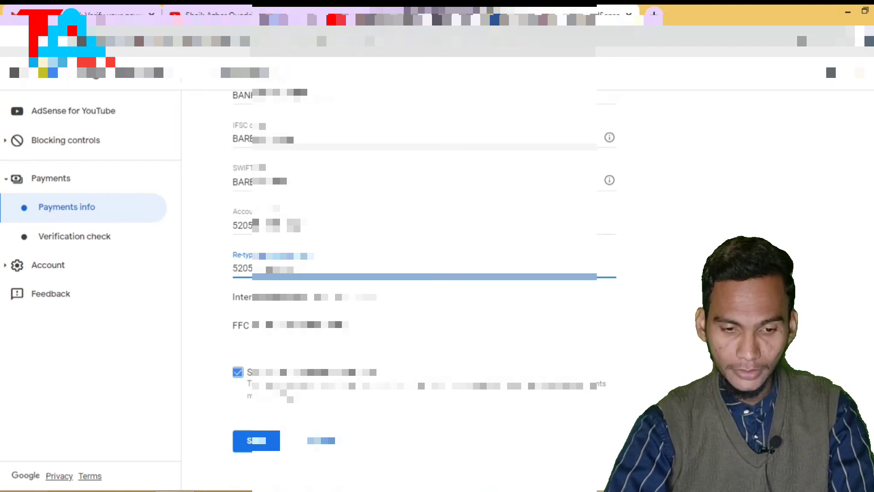
key("Return")
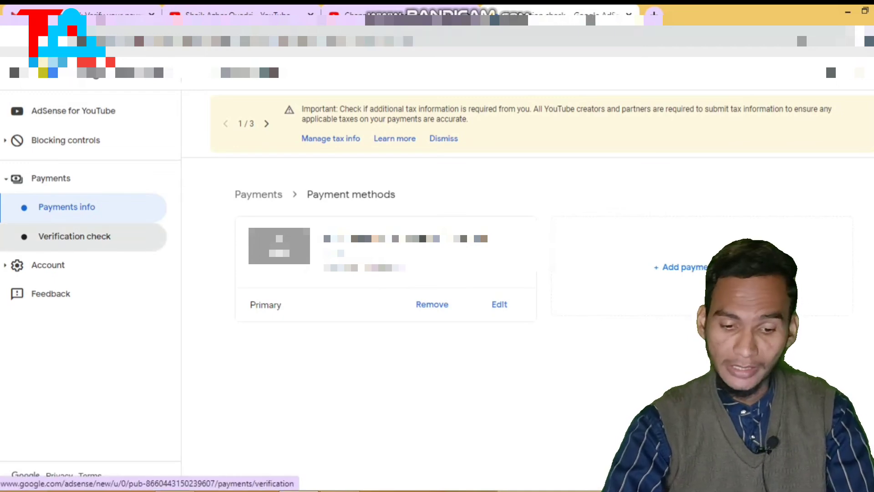
- Review the identity and address verification status, then return to Payments info
left_click(74, 235)
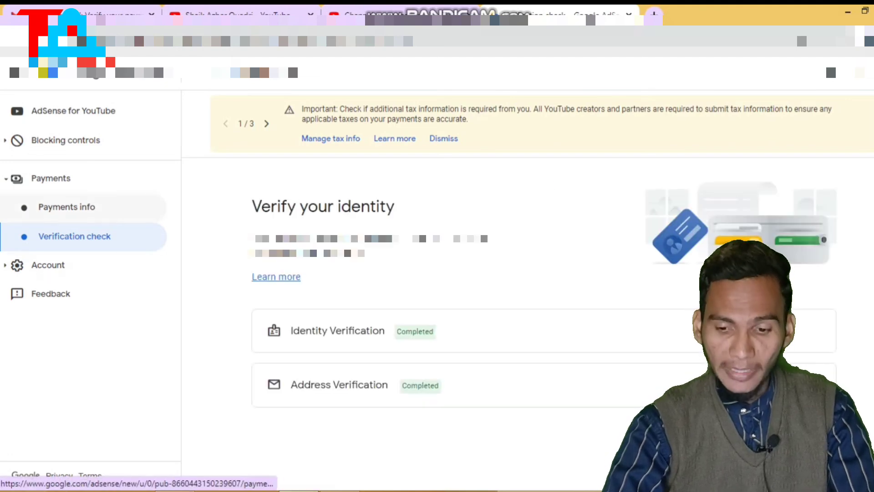
left_click(66, 206)
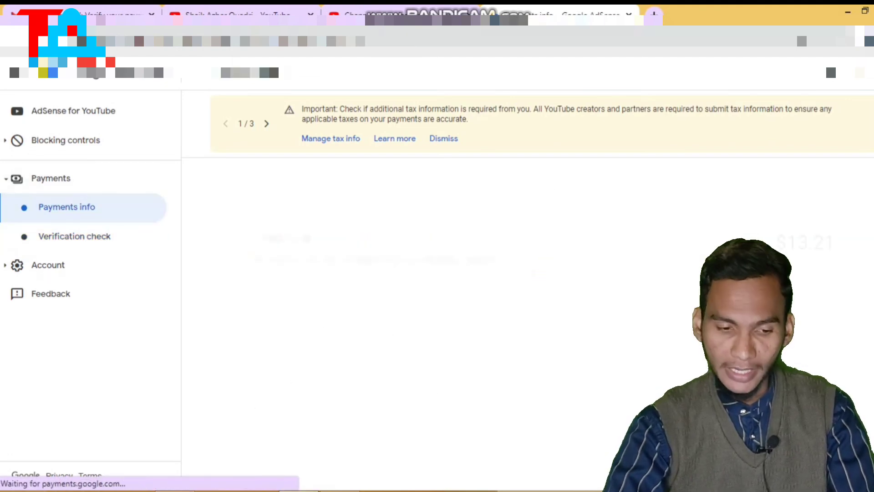